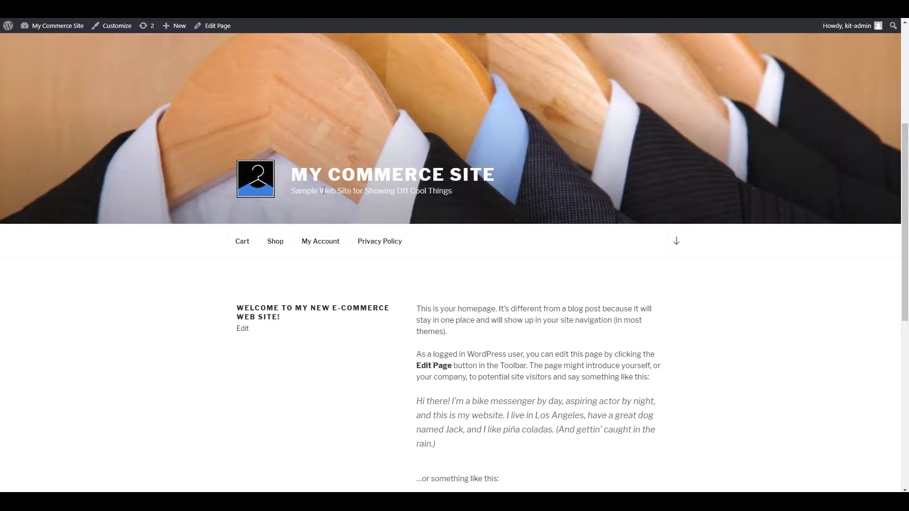
Open the site's page for adding new plugins from the admin dashboard and search for "xcoobee".
{"action": "mouse_move", "coordinate": [52, 25]}
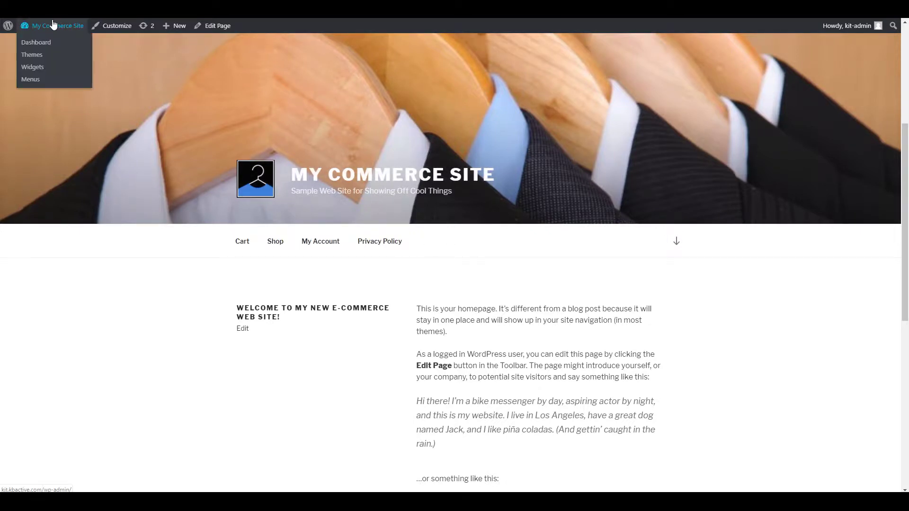
{"action": "left_click", "coordinate": [50, 43]}
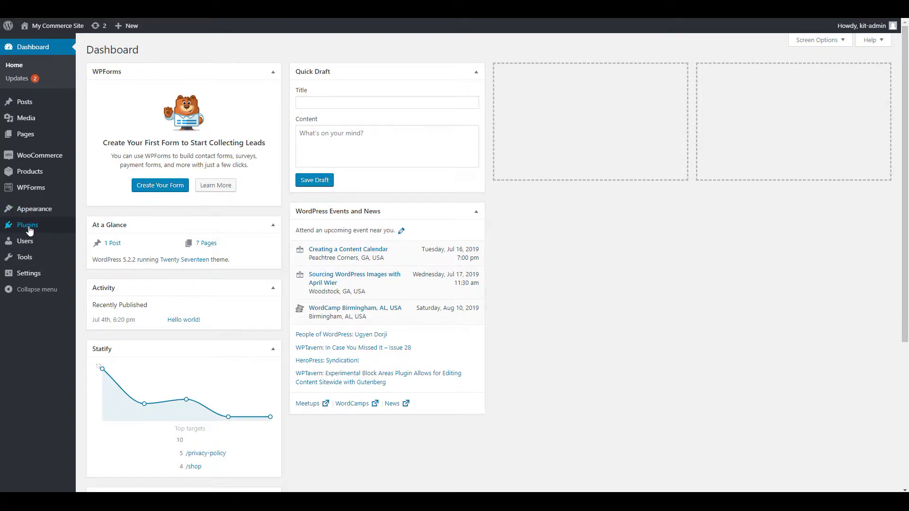
{"action": "mouse_move", "coordinate": [30, 230]}
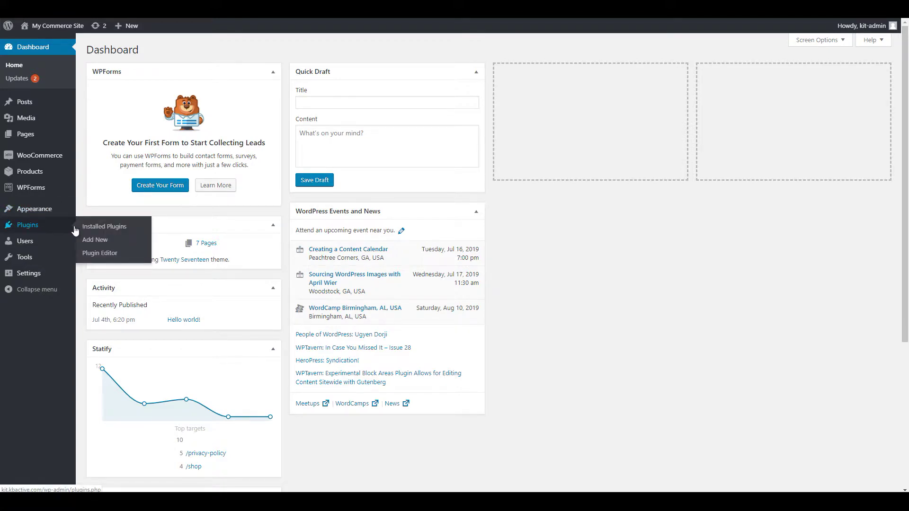
{"action": "left_click", "coordinate": [95, 242]}
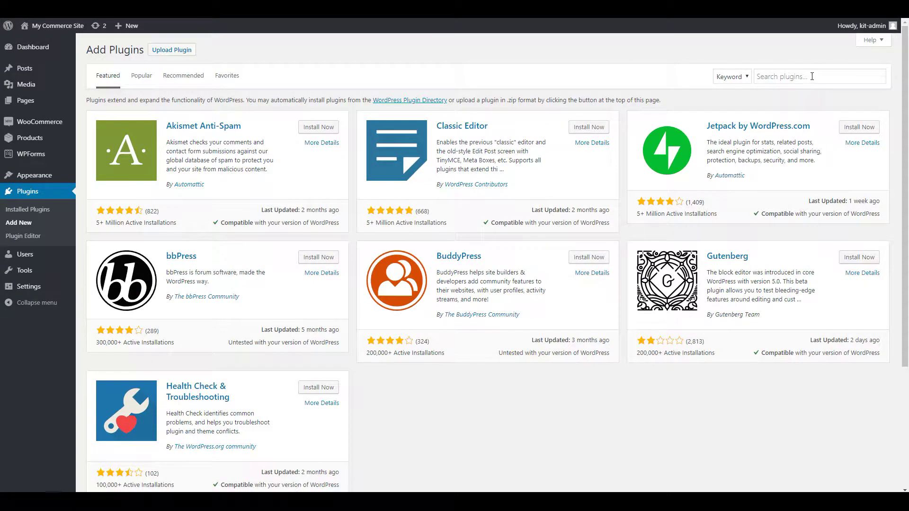
{"action": "left_click", "coordinate": [811, 76]}
{"action": "type", "text": "xcoobee"}
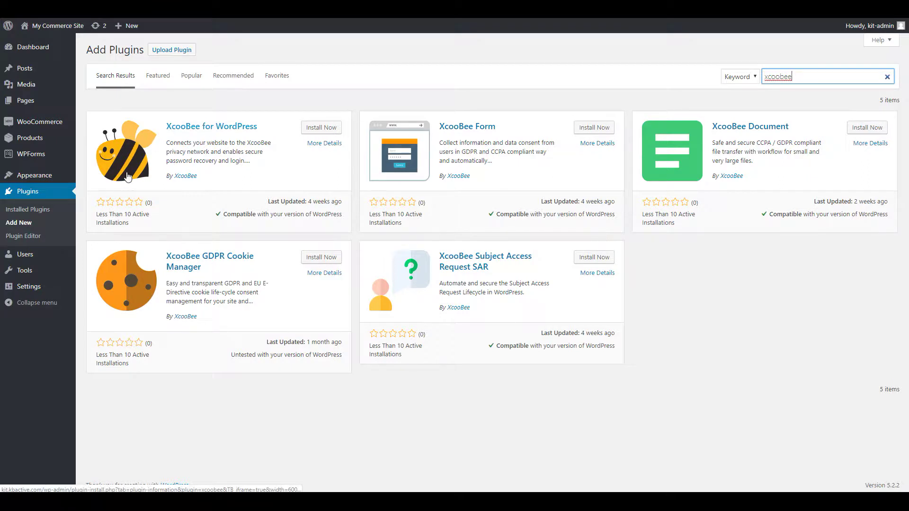
Install and activate the XcooBee for WordPress plugin, and open its settings.
{"action": "left_click", "coordinate": [322, 131]}
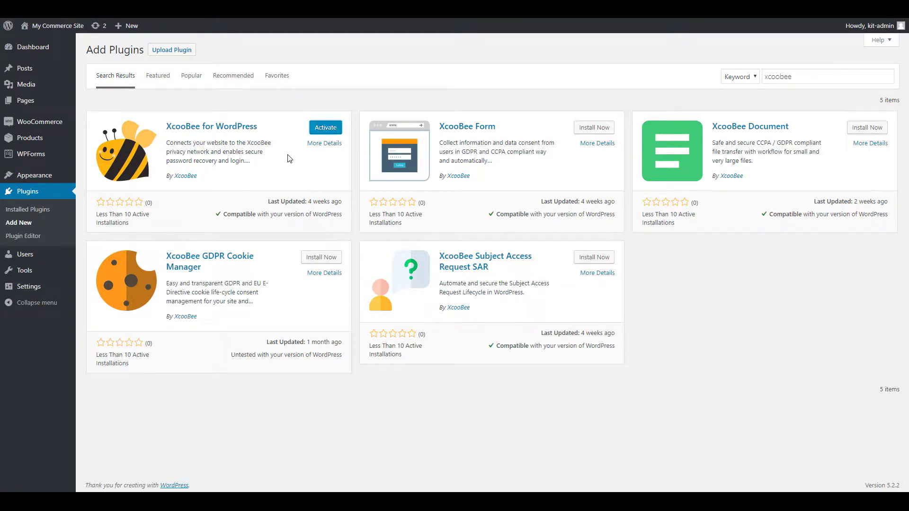
{"action": "left_click", "coordinate": [330, 132]}
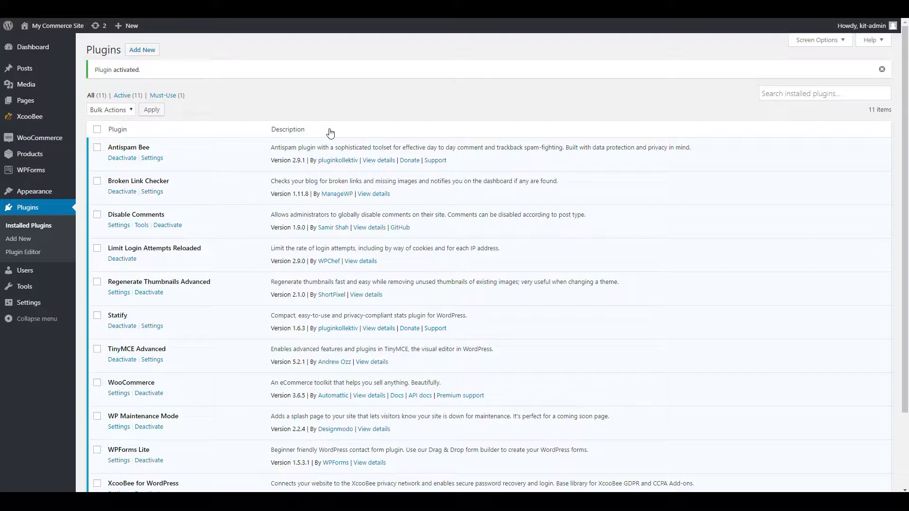
{"action": "scroll", "coordinate": [330, 138], "scroll_direction": "down", "scroll_amount": 2}
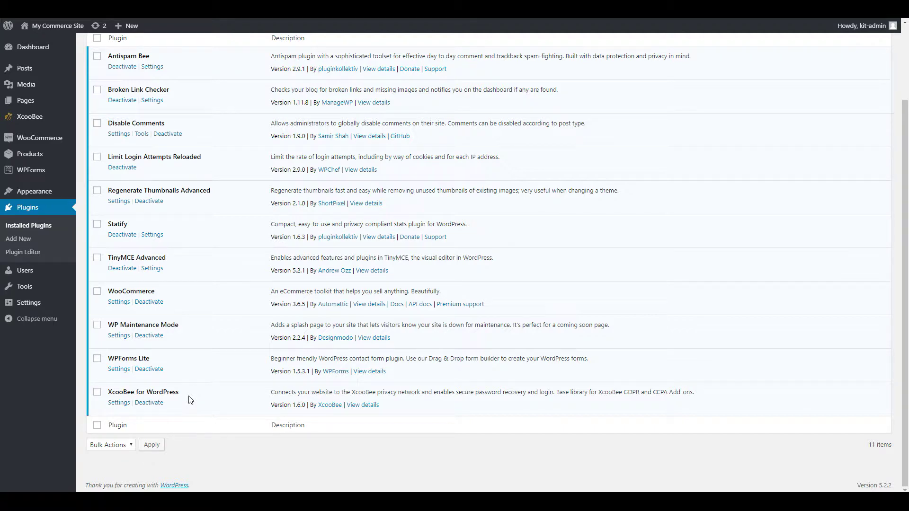
{"action": "left_click", "coordinate": [124, 402]}
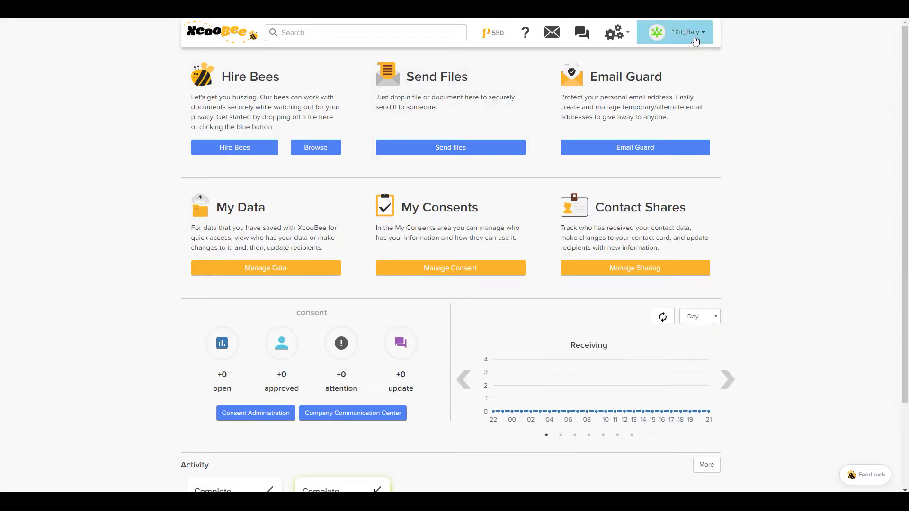
Generate an API key in the security settings of the XcooBee account.
{"action": "left_click", "coordinate": [692, 32]}
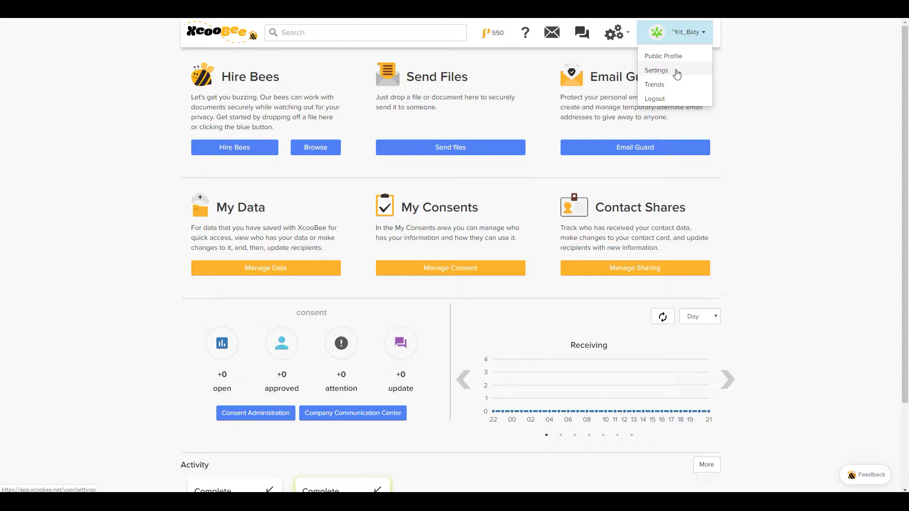
{"action": "left_click", "coordinate": [678, 72]}
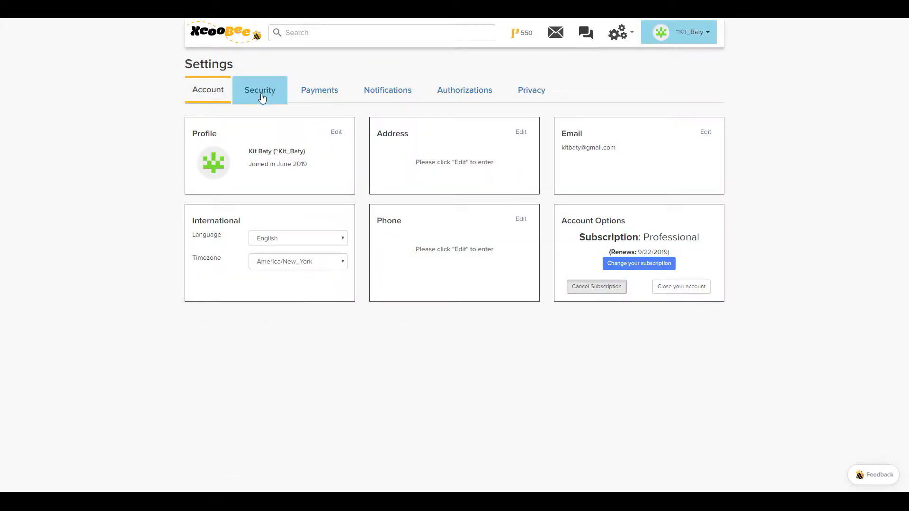
{"action": "left_click", "coordinate": [261, 95]}
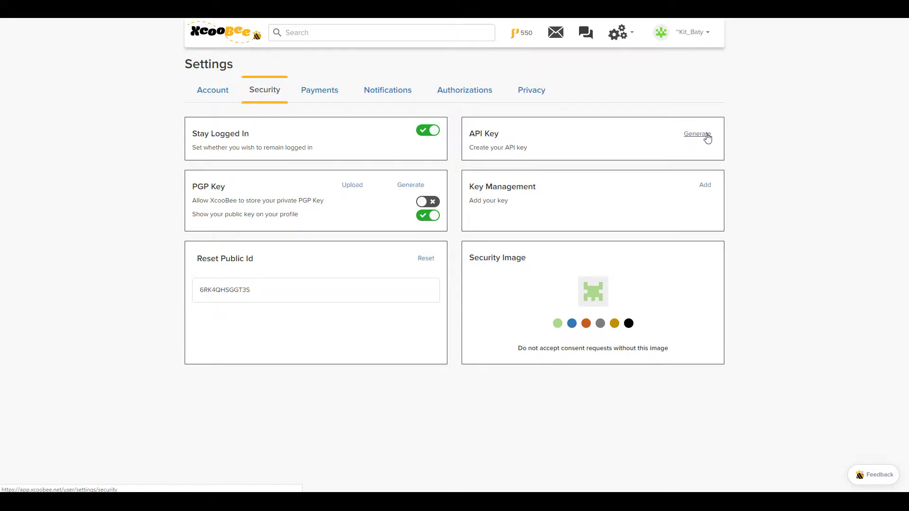
{"action": "left_click", "coordinate": [706, 134]}
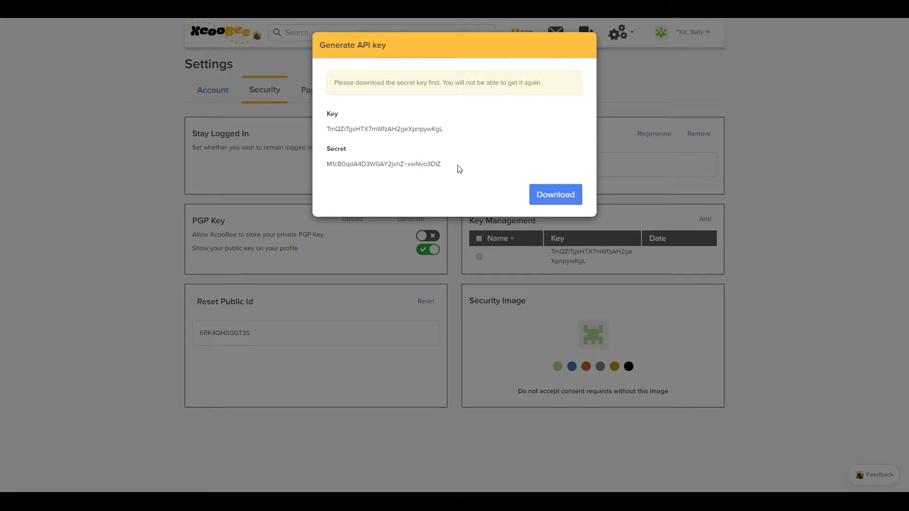
Copy the generated API key and API secret into the matching account configuration fields of the WordPress XcooBee settings.
{"action": "left_click_drag", "start_coordinate": [449, 130], "coordinate": [326, 131]}
{"action": "key", "text": "ctrl+c"}
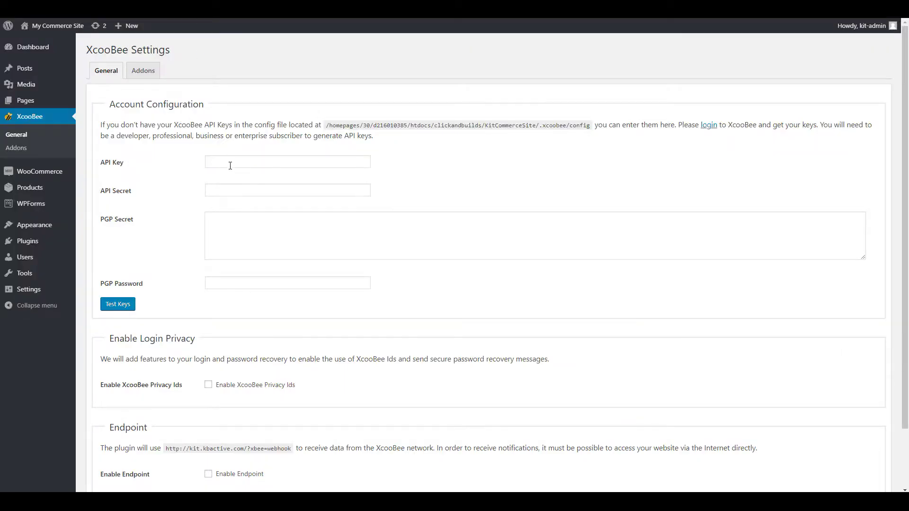
{"action": "left_click", "coordinate": [230, 166]}
{"action": "key", "text": "ctrl+v"}
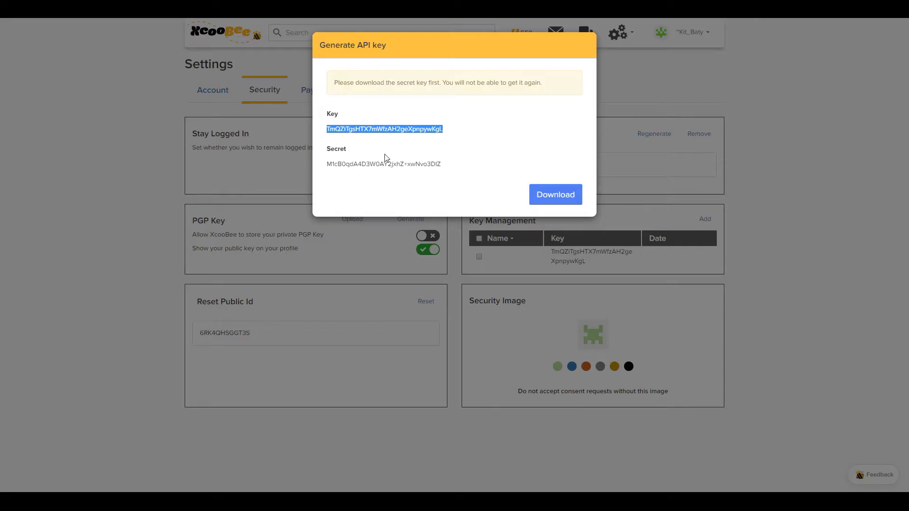
{"action": "left_click_drag", "start_coordinate": [449, 167], "coordinate": [326, 165]}
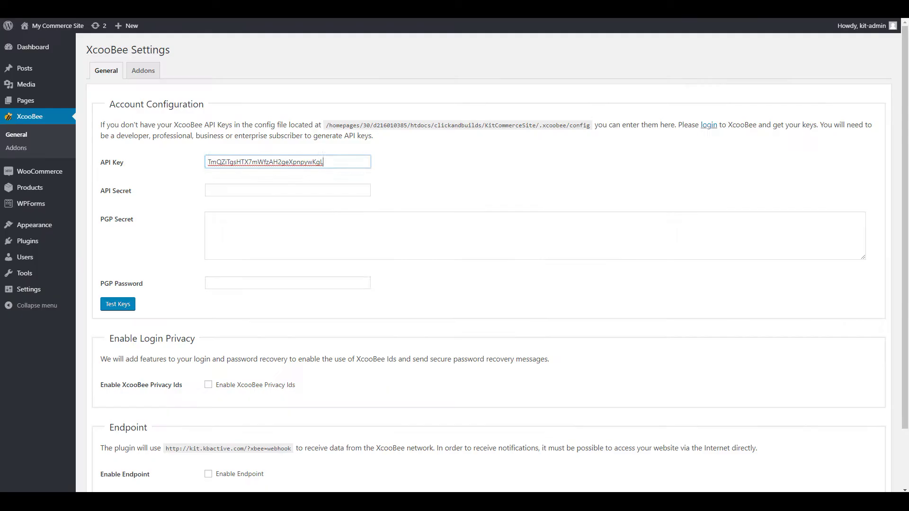
{"action": "left_click", "coordinate": [237, 189]}
{"action": "key", "text": "ctrl+v"}
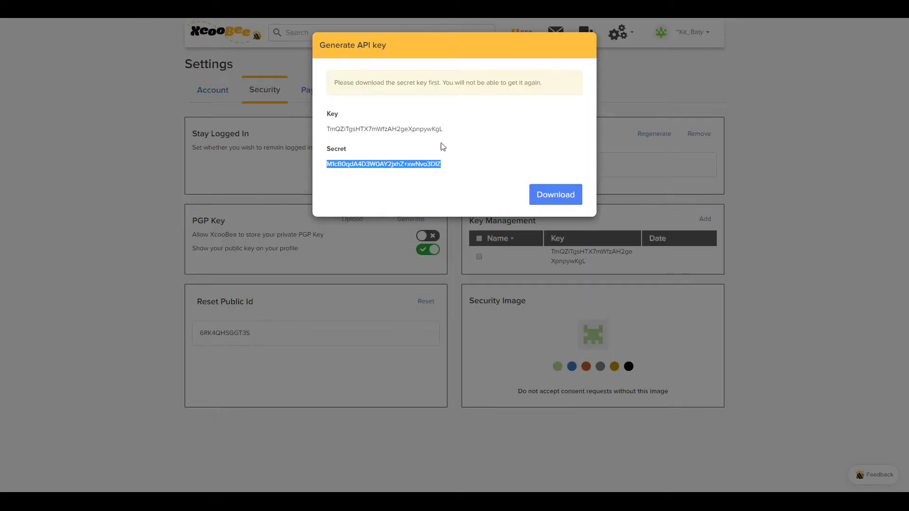
Download the API secret file from XcooBee and close the API key dialog and the download notice.
{"action": "left_click", "coordinate": [554, 198]}
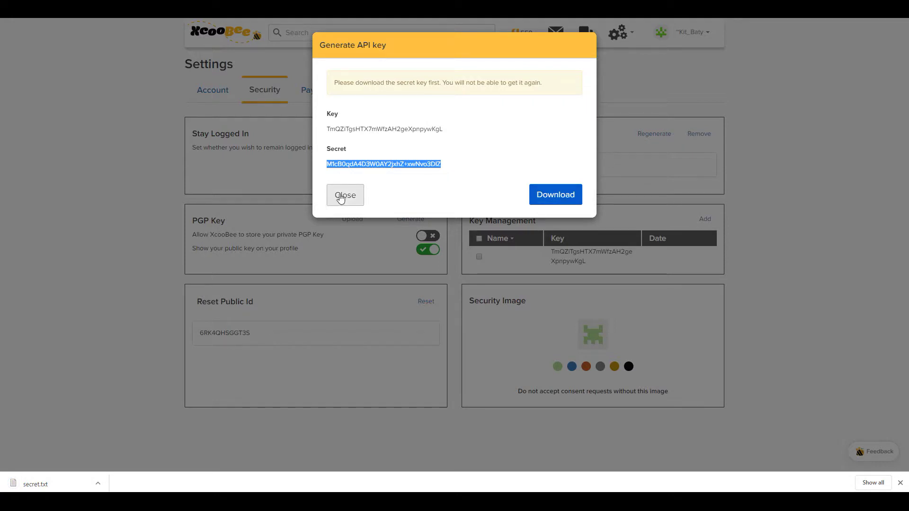
{"action": "left_click", "coordinate": [341, 198]}
{"action": "left_click", "coordinate": [900, 482]}
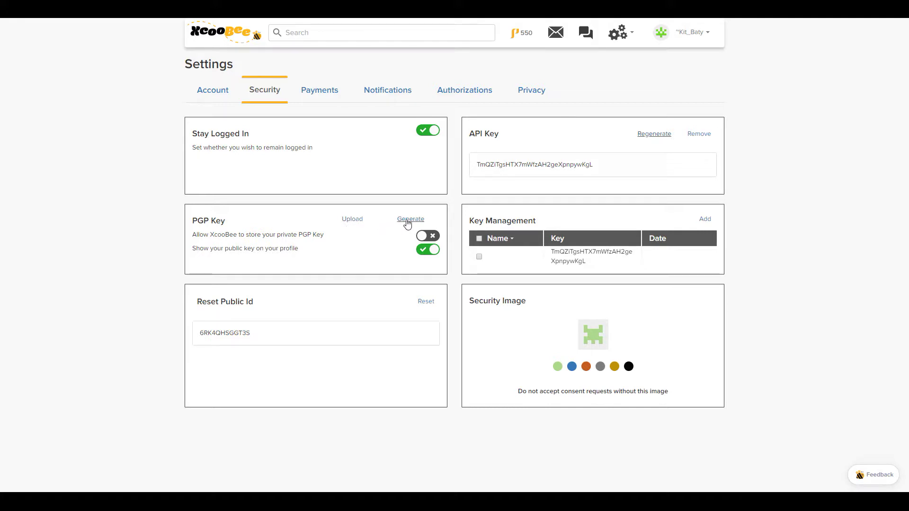
Generate a PGP key pair with key size 2048 in XcooBee, protected by a PGP password.
{"action": "left_click", "coordinate": [410, 220]}
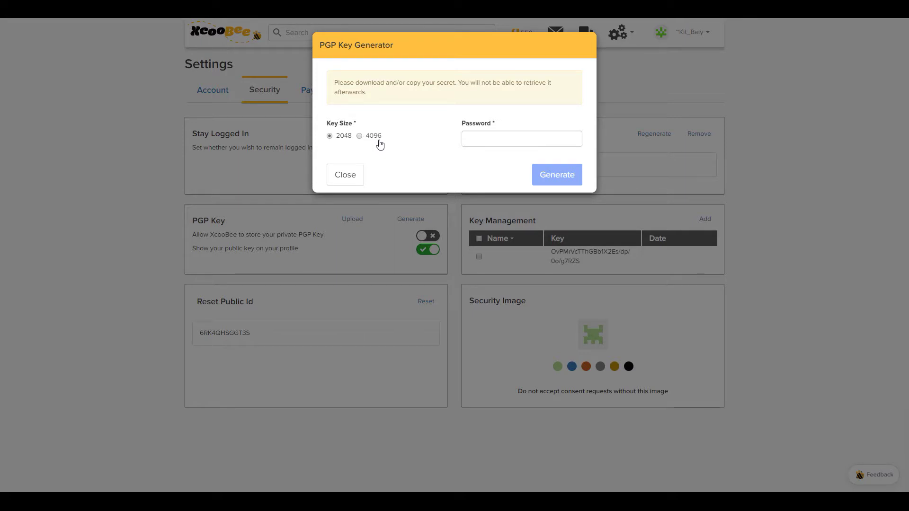
{"action": "left_click", "coordinate": [499, 143]}
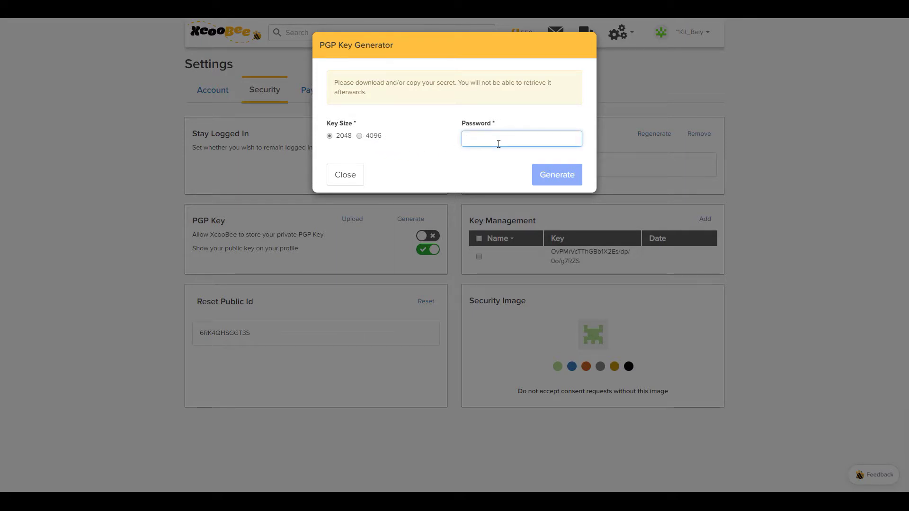
{"action": "type", "text": "password"}
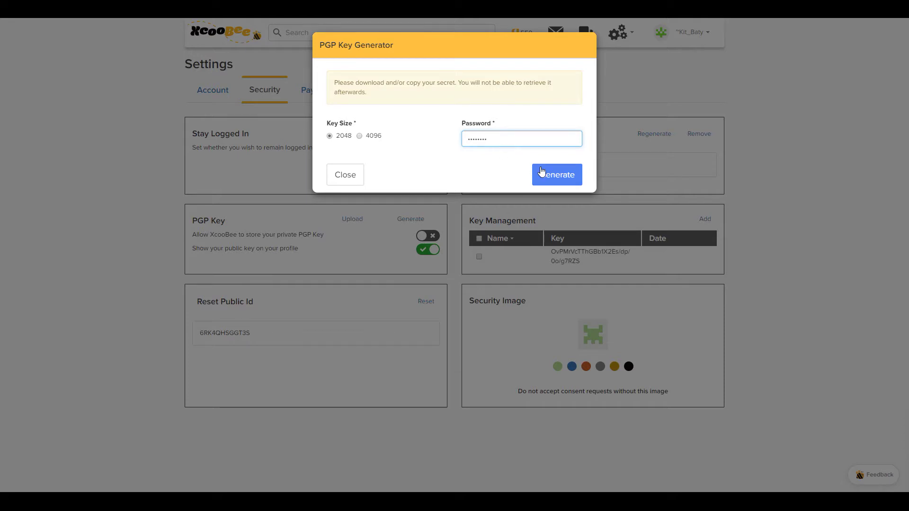
{"action": "left_click", "coordinate": [560, 174]}
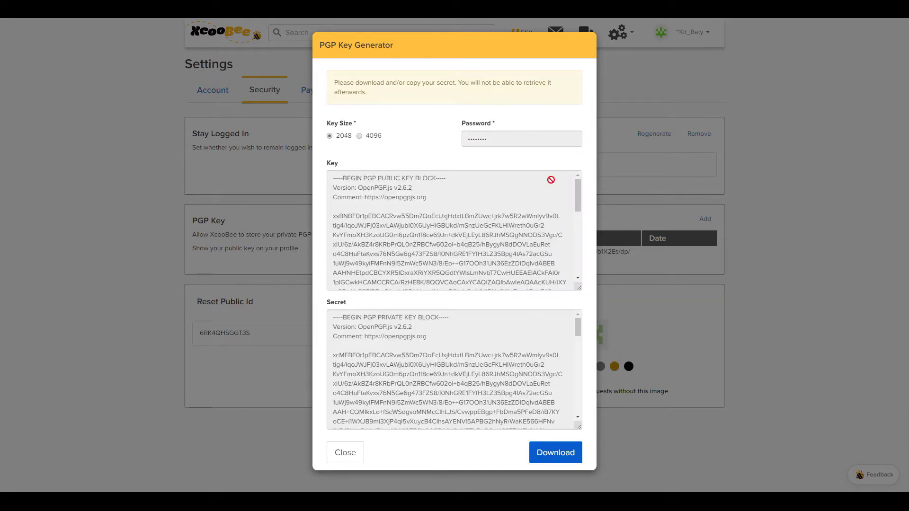
Download the generated PGP key files and open the private pgp_key file in Notepad.
{"action": "scroll", "coordinate": [500, 256], "scroll_direction": "down", "scroll_amount": 5}
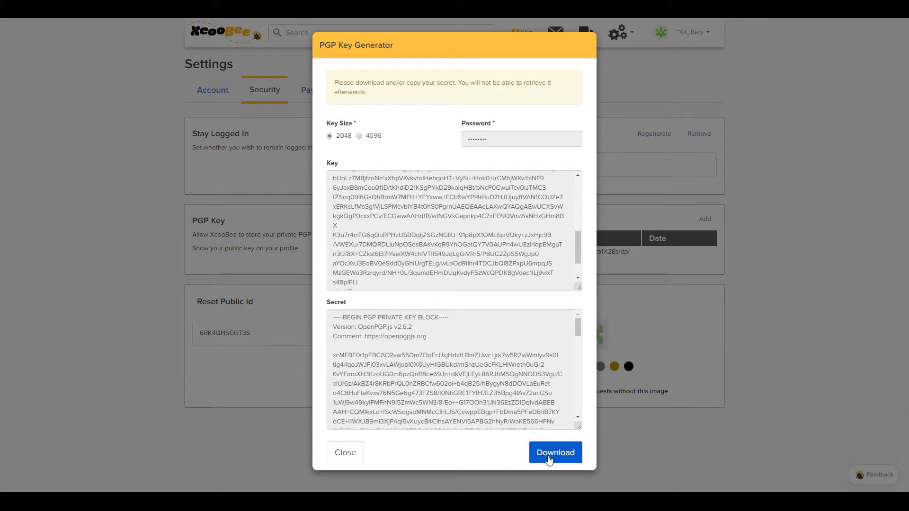
{"action": "left_click", "coordinate": [547, 456]}
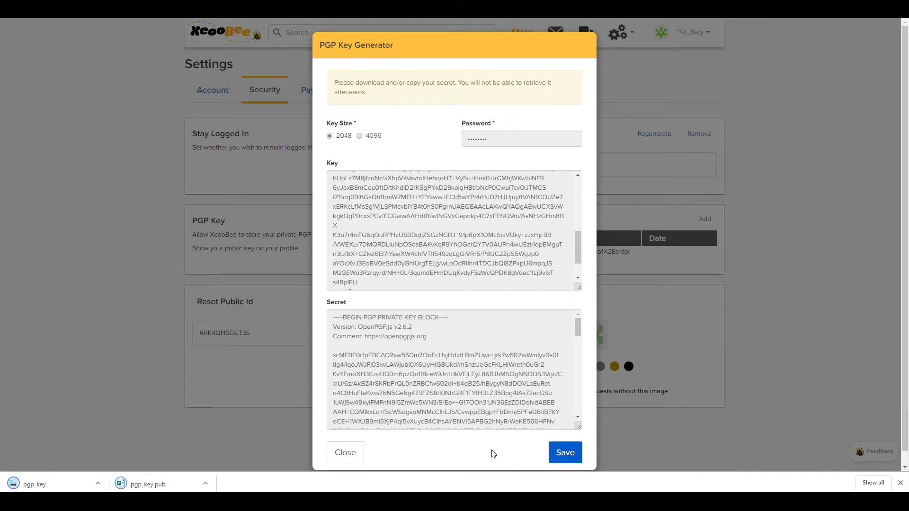
{"action": "left_click", "coordinate": [59, 488]}
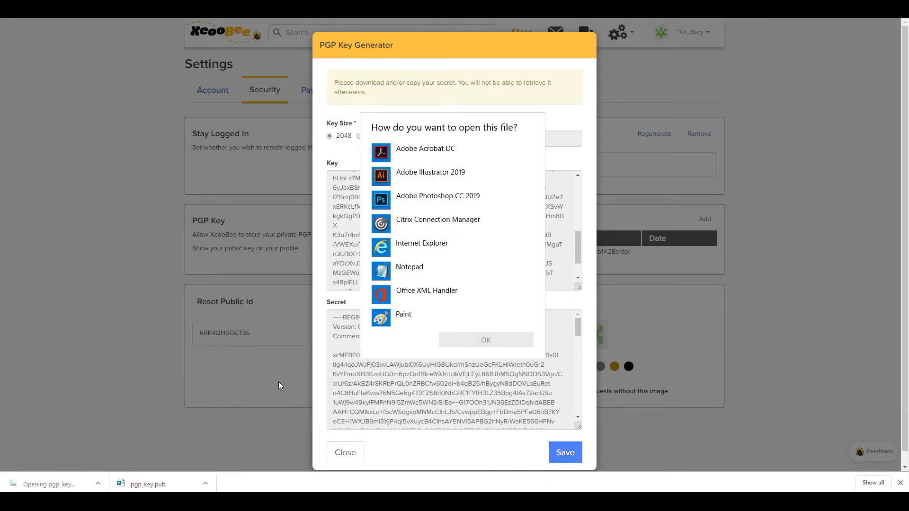
{"action": "left_click", "coordinate": [419, 267]}
{"action": "left_click", "coordinate": [483, 340]}
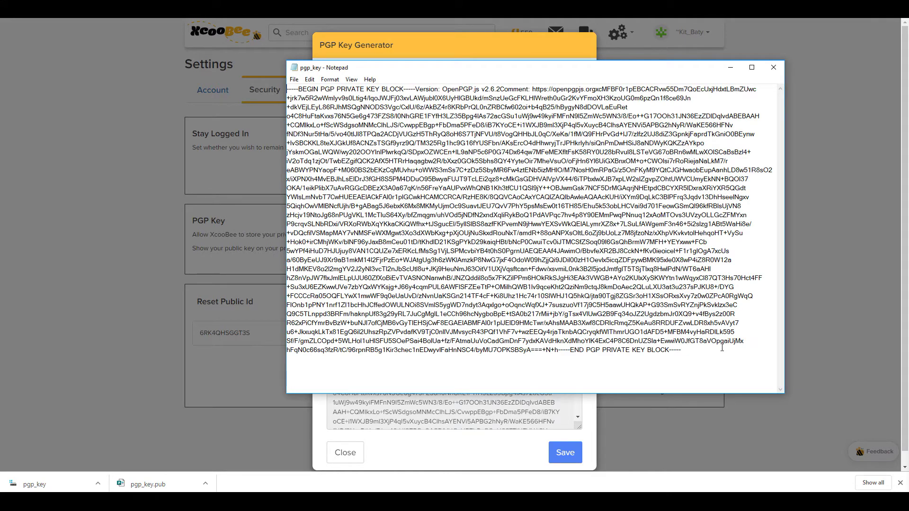
Copy the entire PGP private key block from Notepad into the PGP Secret field of the WordPress XcooBee settings.
{"action": "key", "text": "ctrl+a"}
{"action": "left_click", "coordinate": [94, 129]}
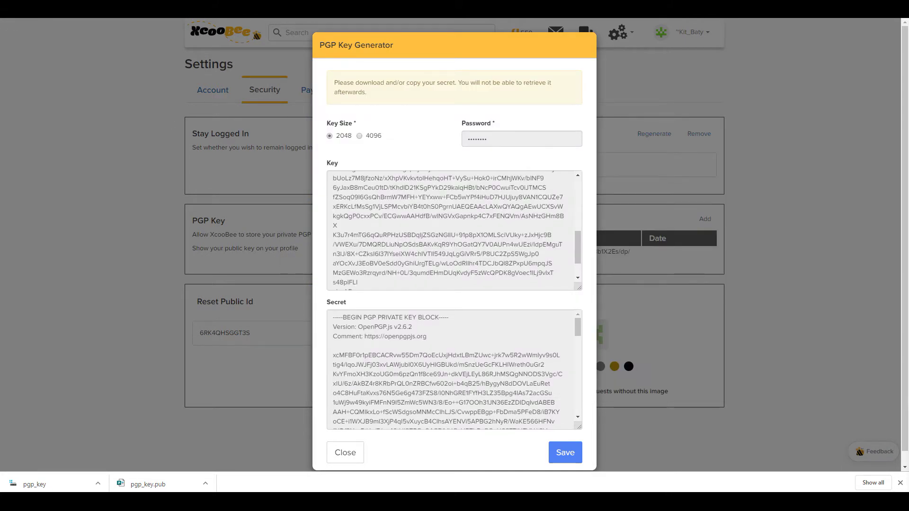
{"action": "key", "text": "ctrl+Tab"}
{"action": "left_click", "coordinate": [289, 224]}
{"action": "key", "text": "ctrl+v"}
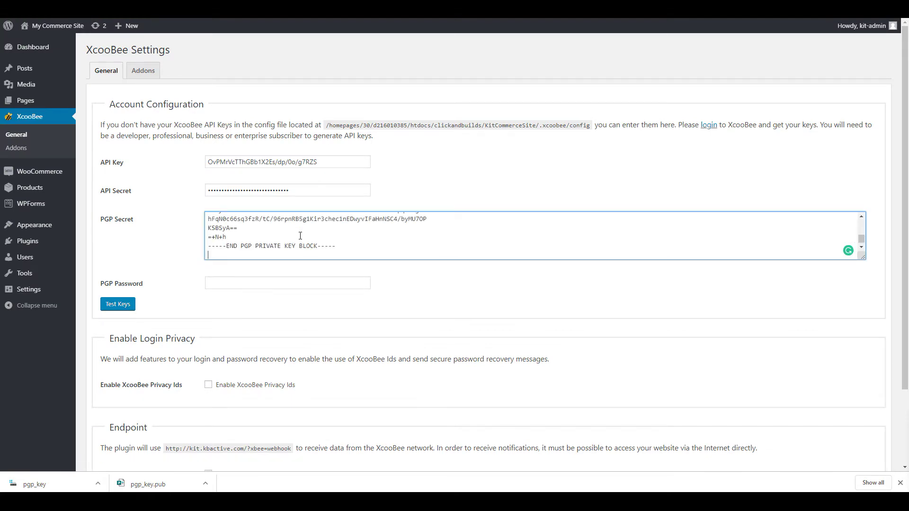
Save the generated PGP key to the XcooBee account.
{"action": "key", "text": "ctrl+Tab"}
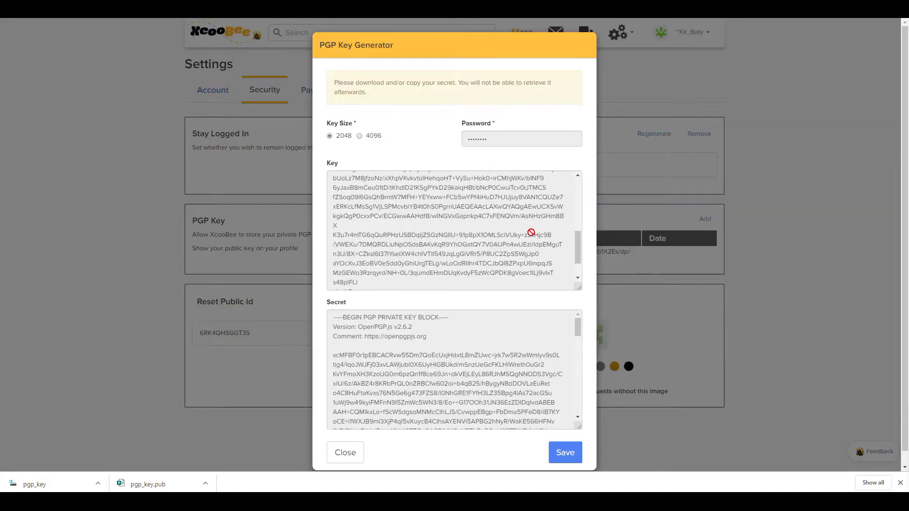
{"action": "left_click", "coordinate": [568, 452]}
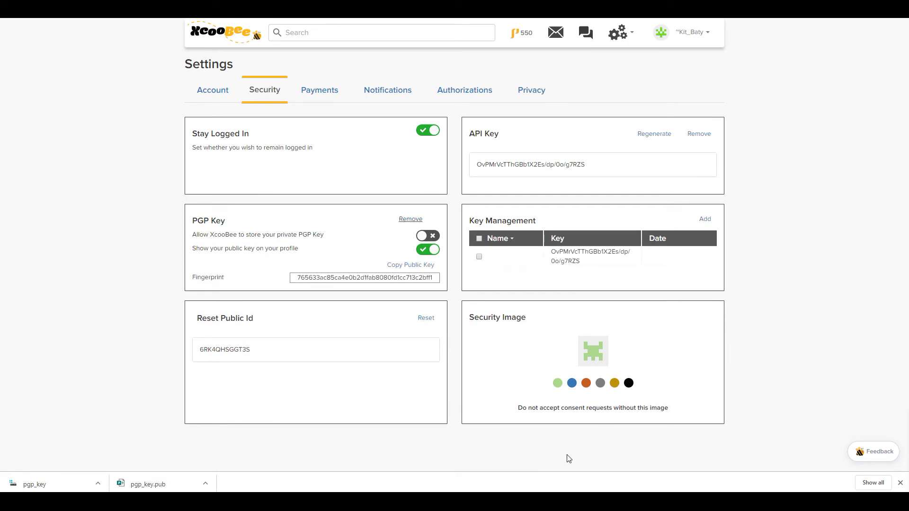
Enter the PGP password in the WordPress XcooBee settings and test the keys.
{"action": "key", "text": "ctrl+Tab"}
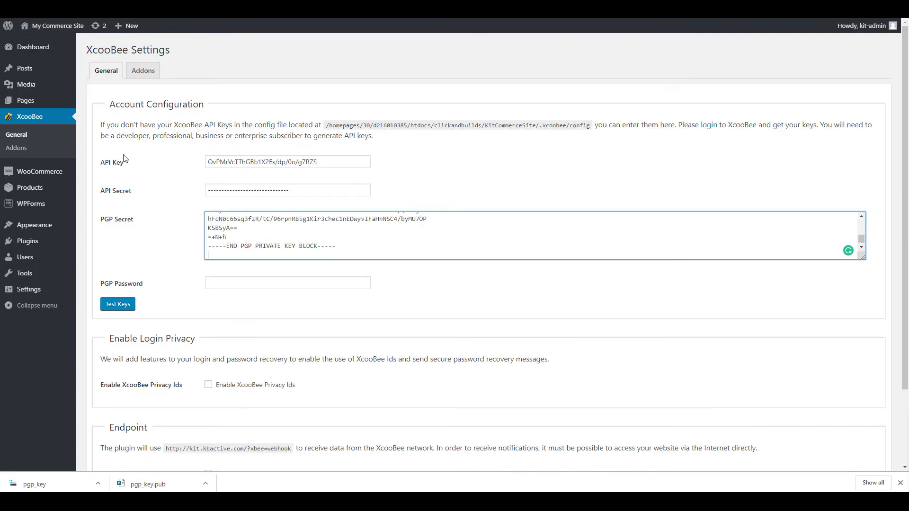
{"action": "left_click", "coordinate": [233, 284]}
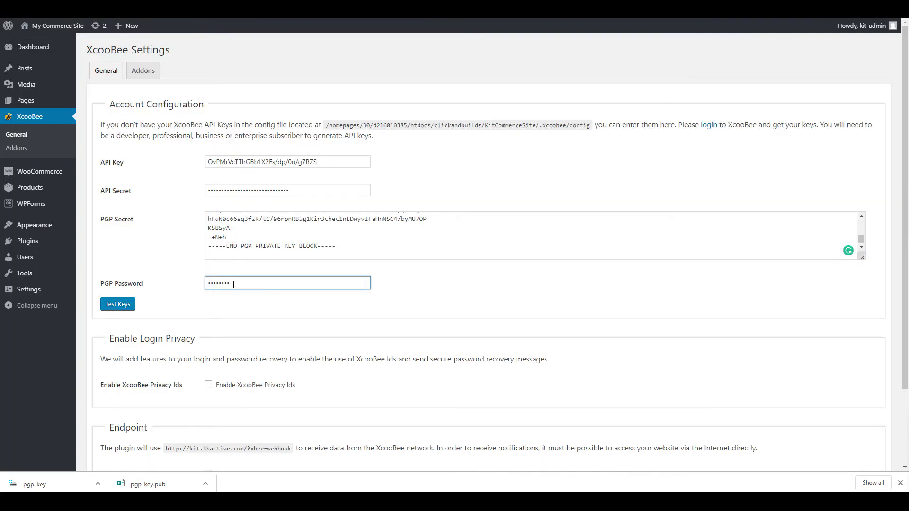
{"action": "left_click", "coordinate": [211, 305]}
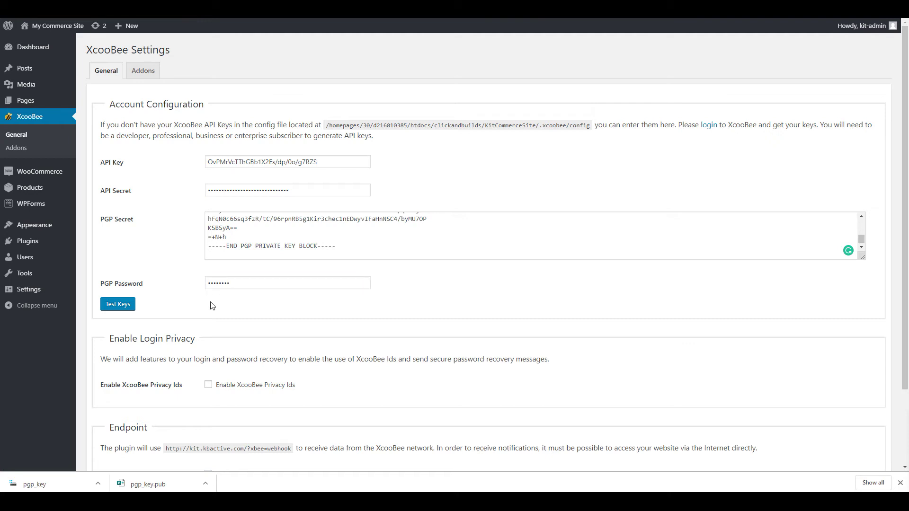
{"action": "left_click", "coordinate": [122, 306]}
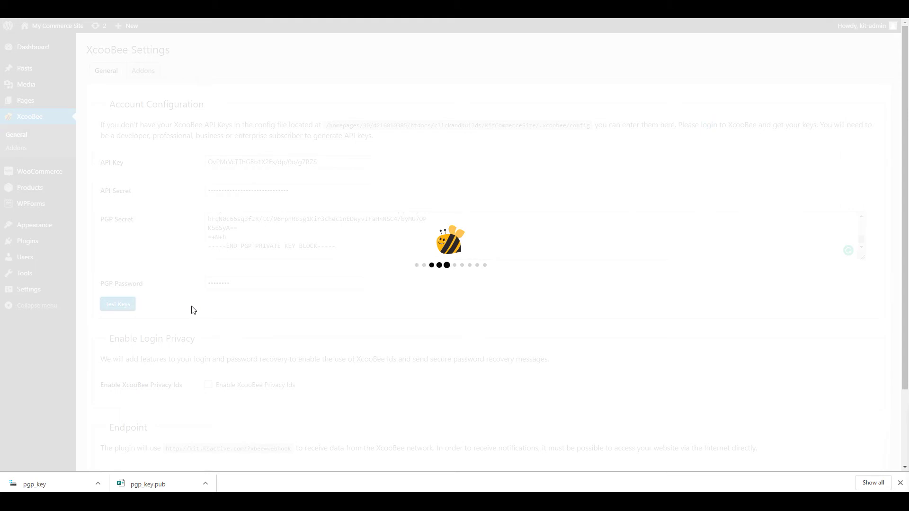